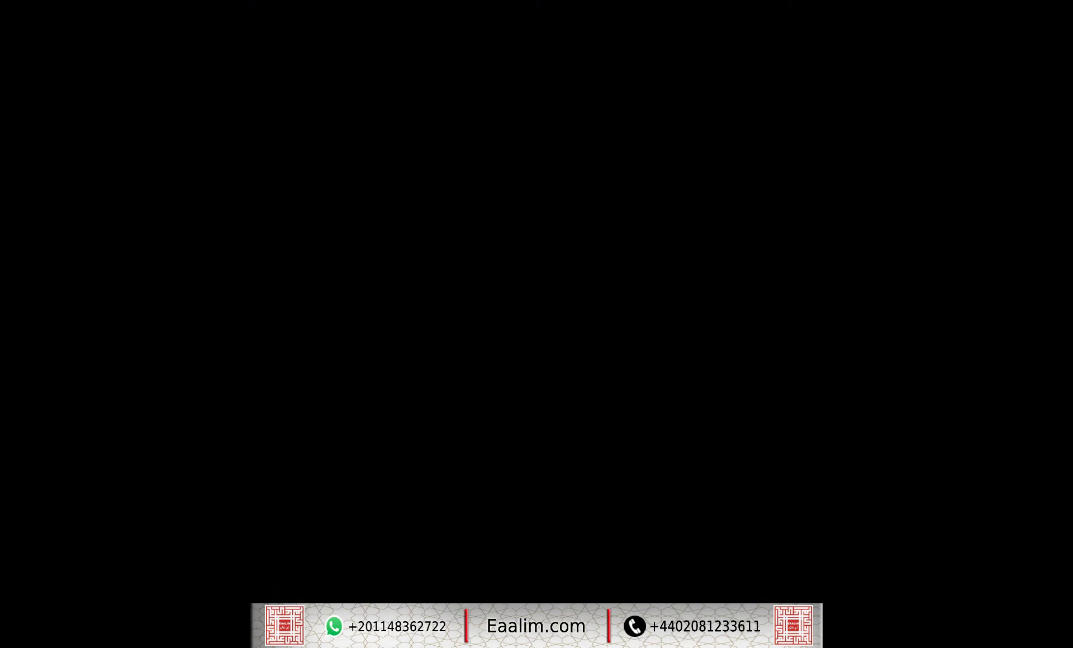
- Play the welcome video, then jump to Surah 23 al-Mu'minun on page 351 via the outline
left_click(550, 229)
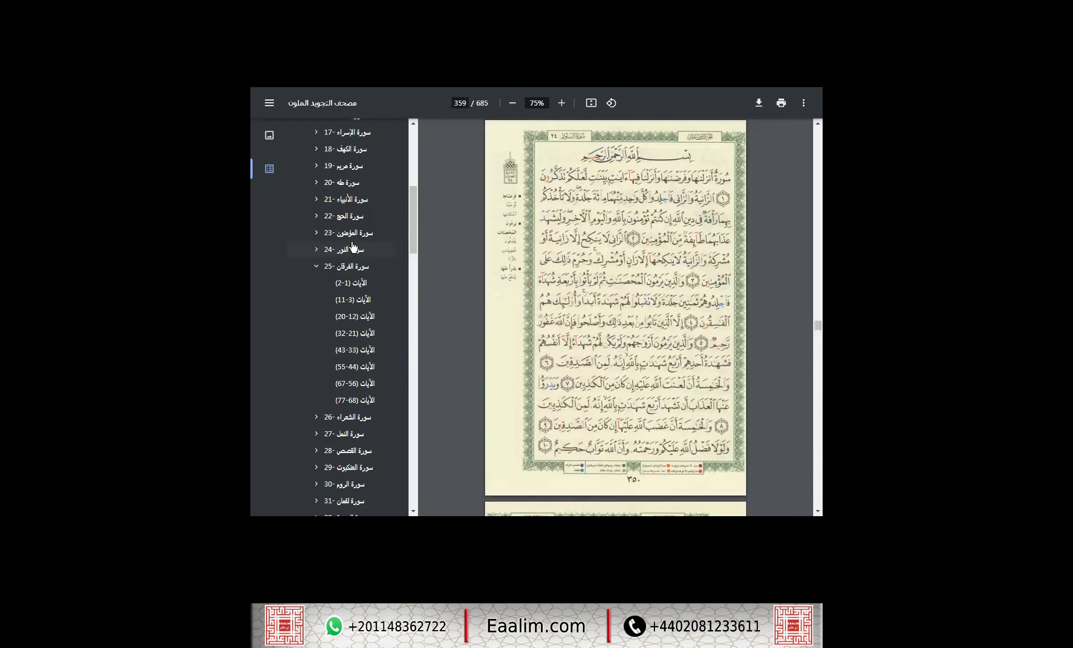
left_click(355, 240)
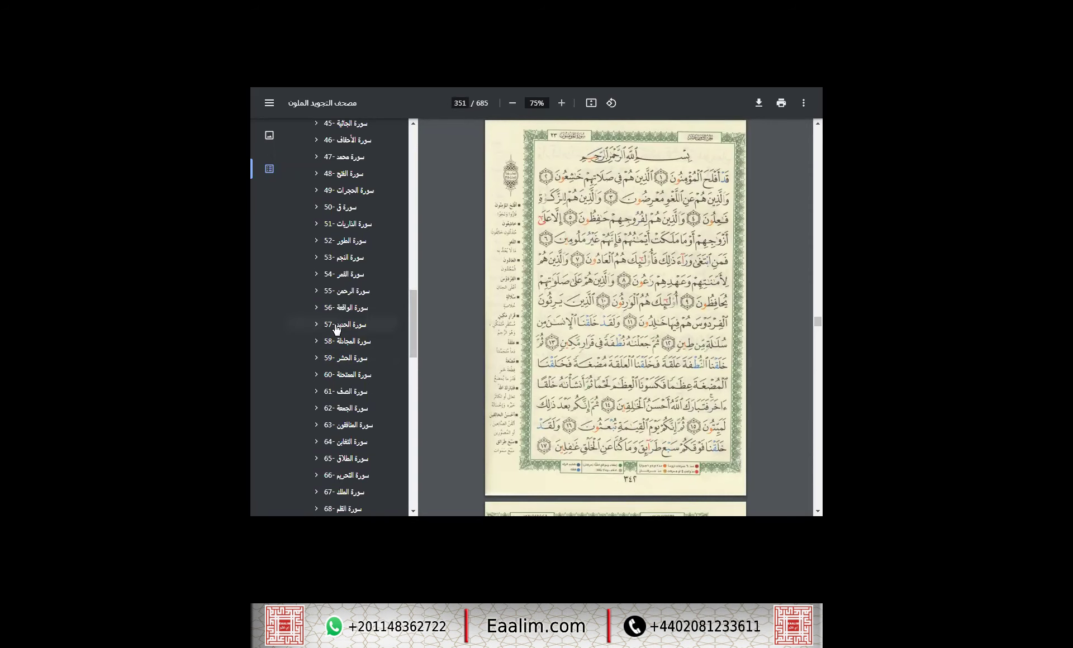
- Jump through Surahs al-Hadid, al-Mujadila and al-Hashr to al-Mumtahana on page 558
left_click(336, 327)
left_click(340, 343)
left_click(342, 360)
left_click(353, 381)
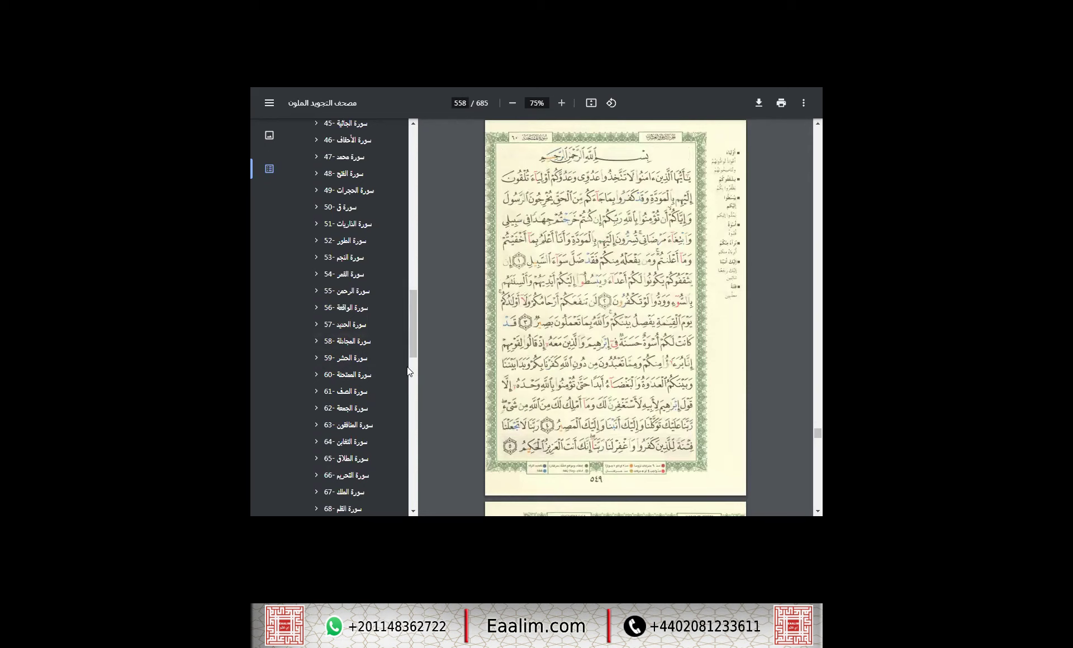
- Switch to the Tajweed Rules PDF and reach Light Ghunnah under Ikhfaa Haqiqi on page 23
key("ctrl+Tab")
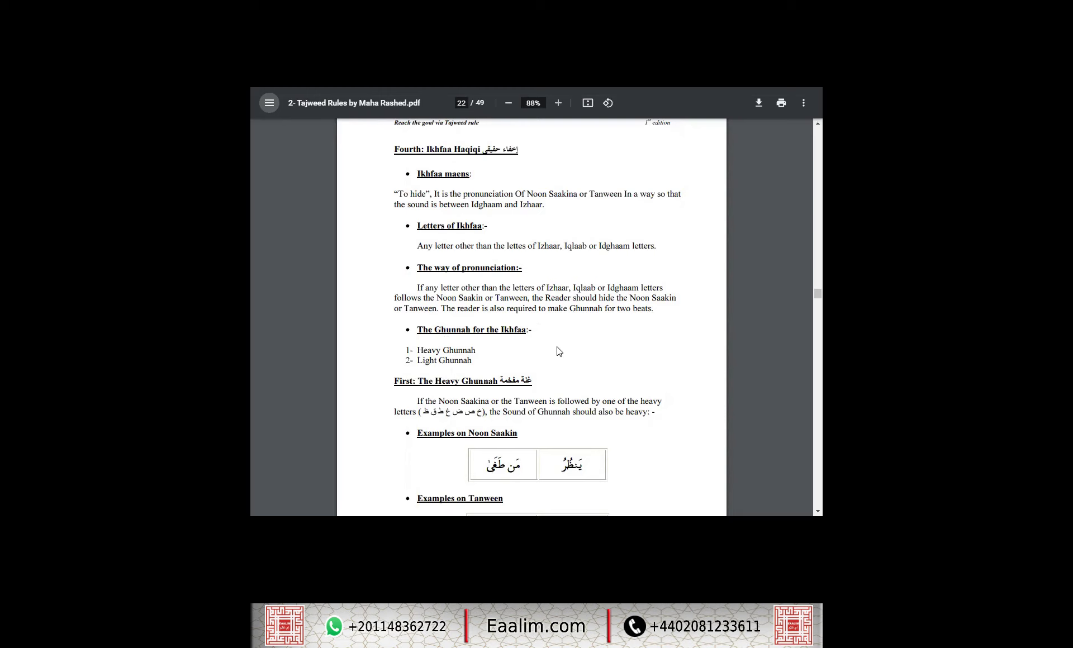
scroll(559, 351, "down", 1)
scroll(558, 349, "down", 3)
scroll(555, 348, "down", 2)
scroll(556, 348, "down", 1)
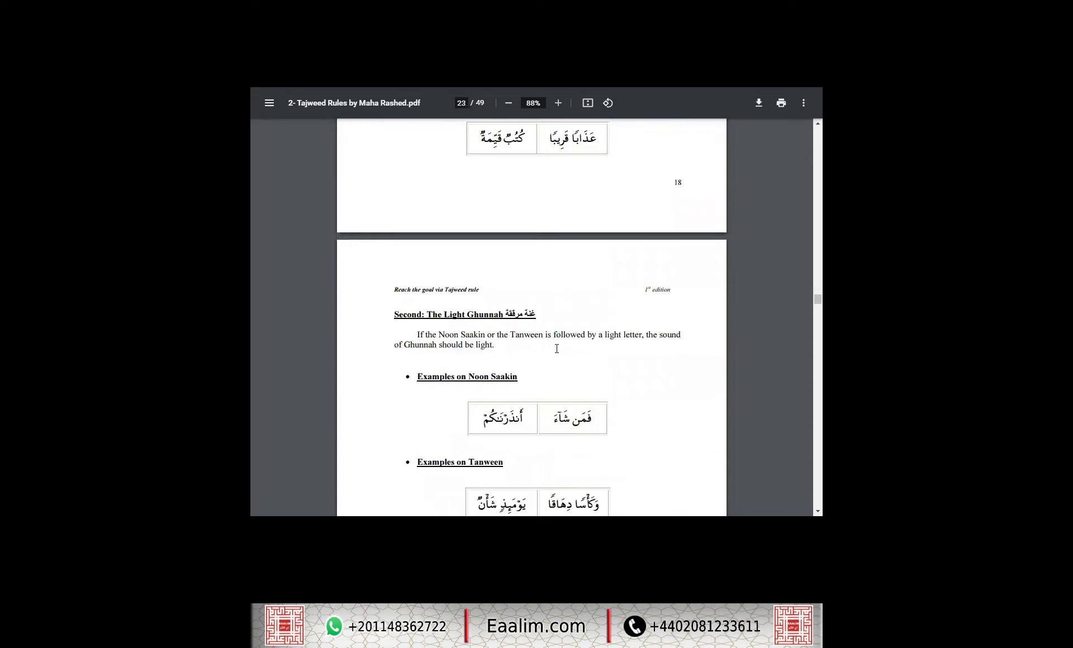